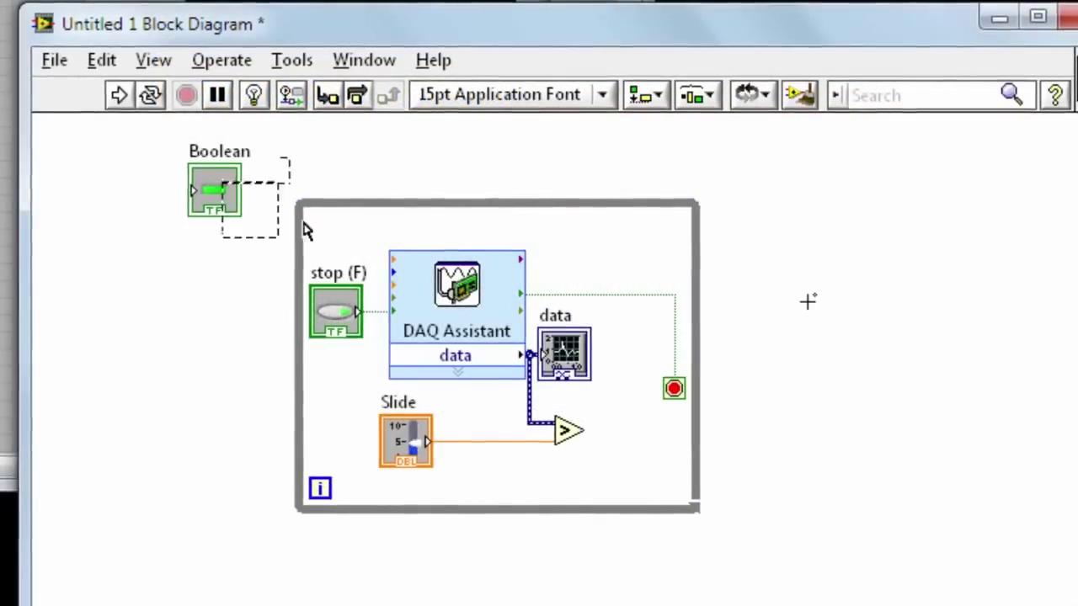
Move the Boolean terminal on the block diagram to a spot beside the While Loop
{"action": "left_click_drag", "start_coordinate": [674, 424], "coordinate": [663, 463]}
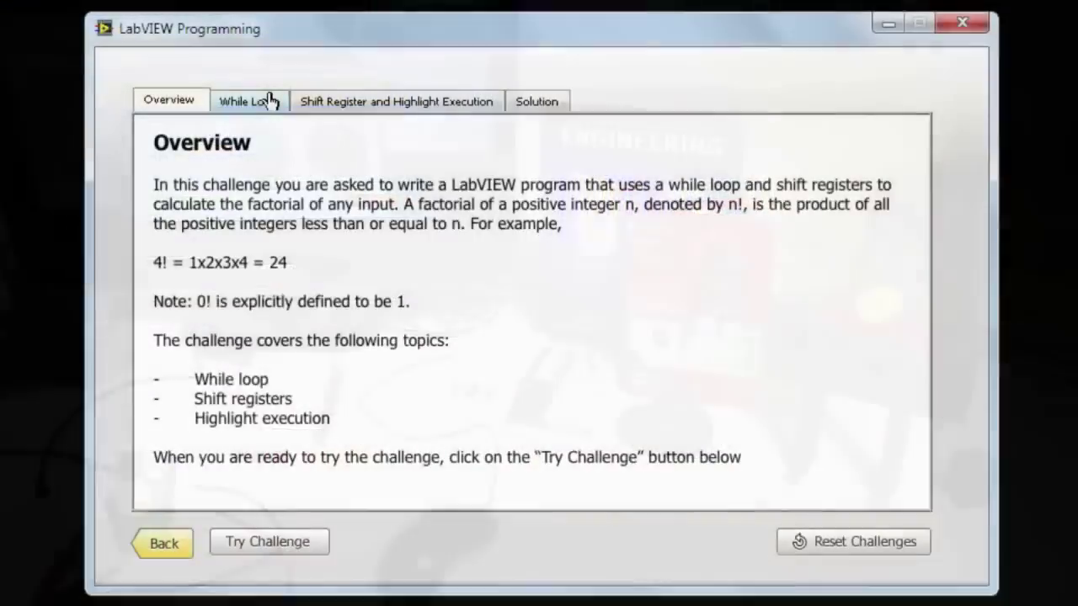
Show the Find n Factorial challenge's While Loop tab and scroll through its page
{"action": "left_click", "coordinate": [269, 100]}
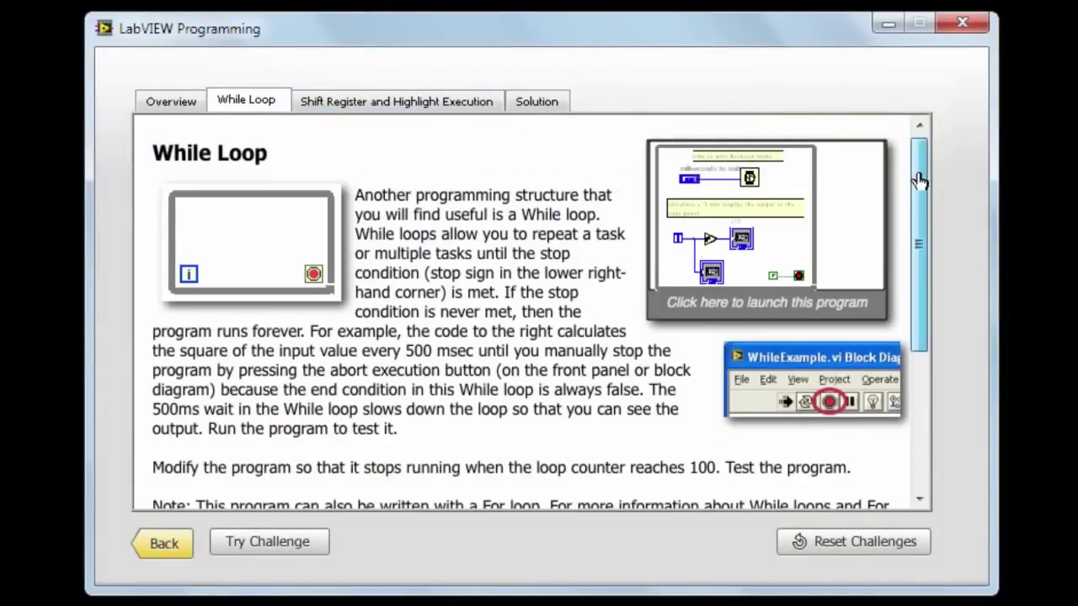
{"action": "left_click_drag", "start_coordinate": [920, 181], "coordinate": [903, 339]}
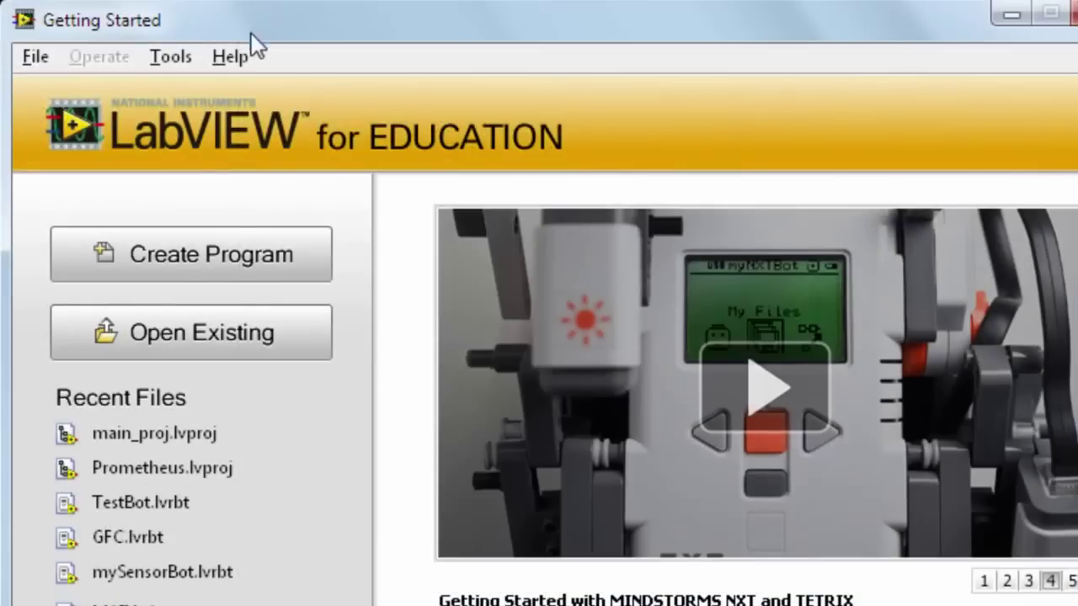
In LabVIEW Help, go to Getting Started › Introduction to LabVIEW › VI Templates topic
{"action": "left_click", "coordinate": [235, 55]}
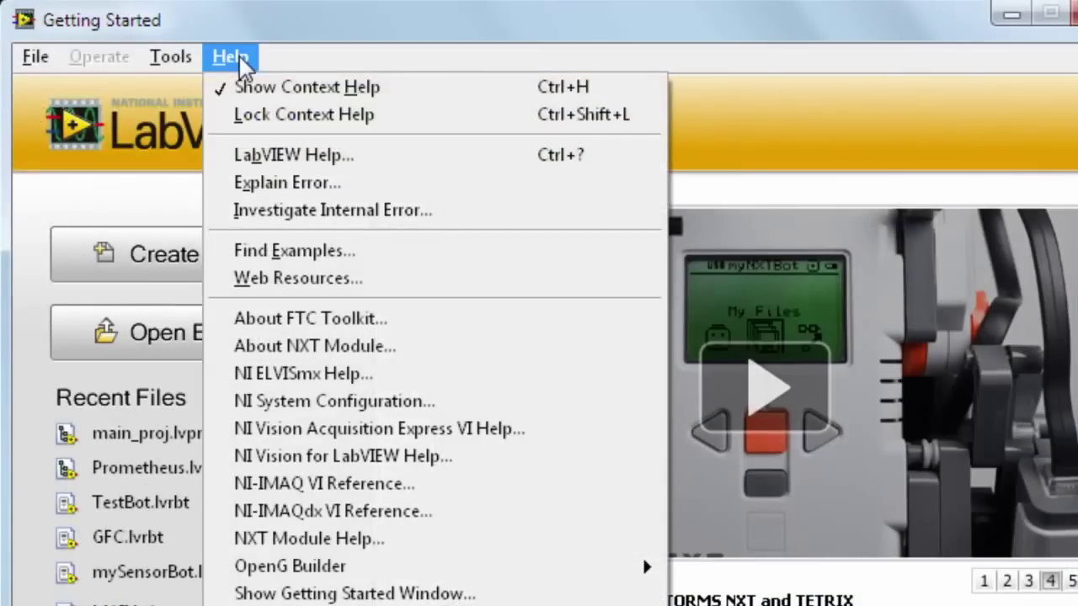
{"action": "left_click", "coordinate": [380, 159]}
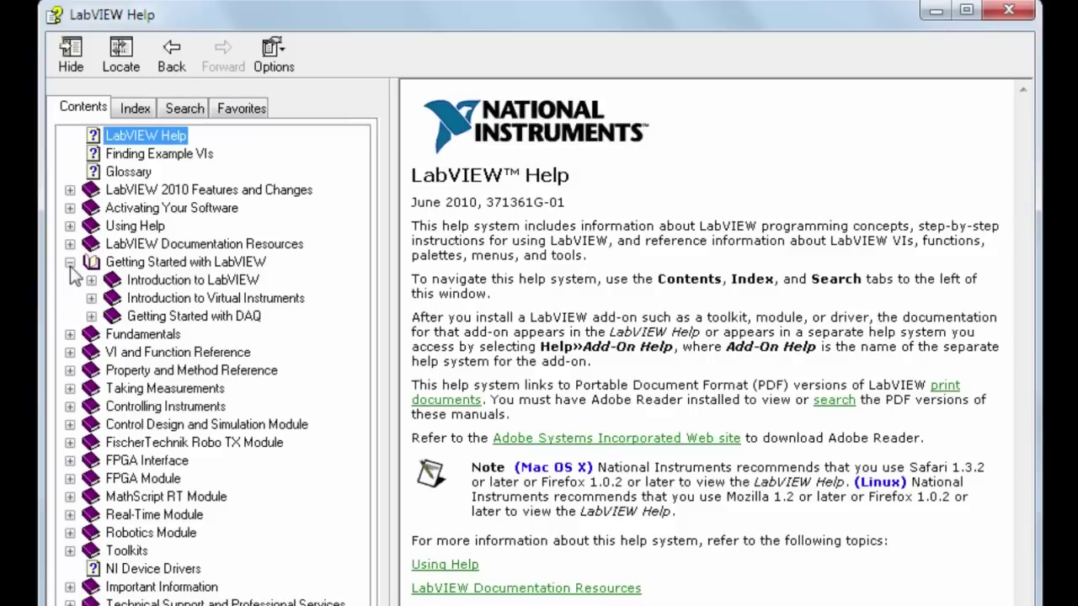
{"action": "left_click", "coordinate": [70, 263]}
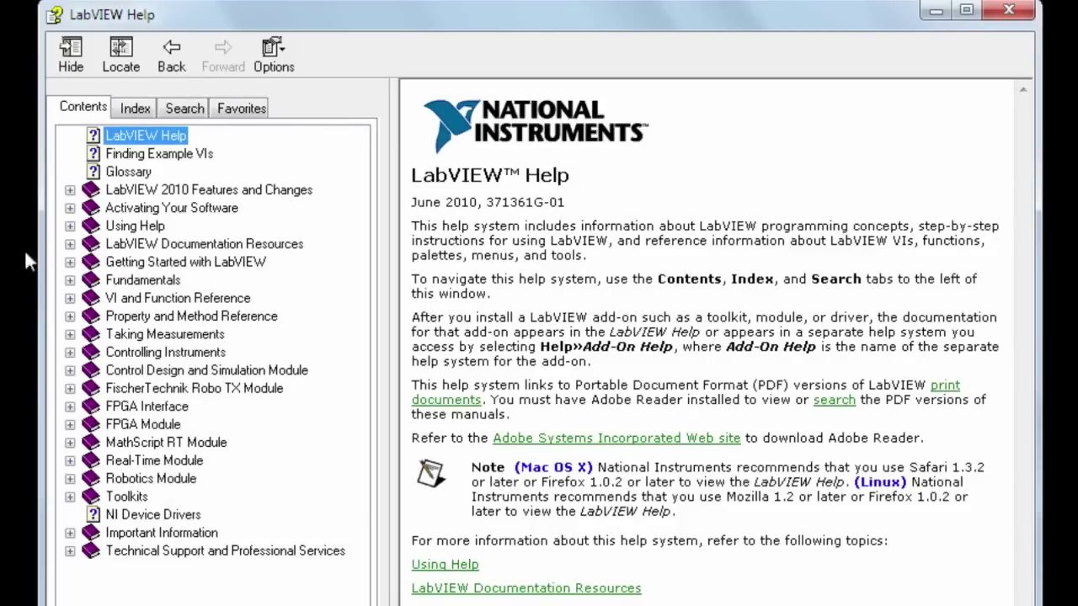
{"action": "left_click", "coordinate": [70, 262]}
{"action": "left_click", "coordinate": [91, 280]}
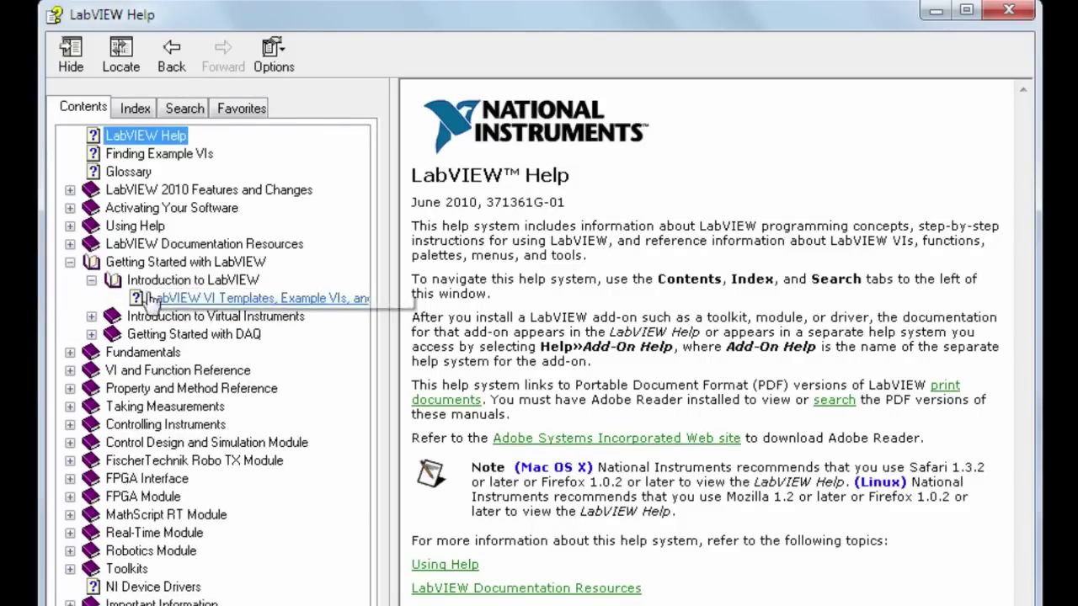
{"action": "left_click", "coordinate": [213, 299]}
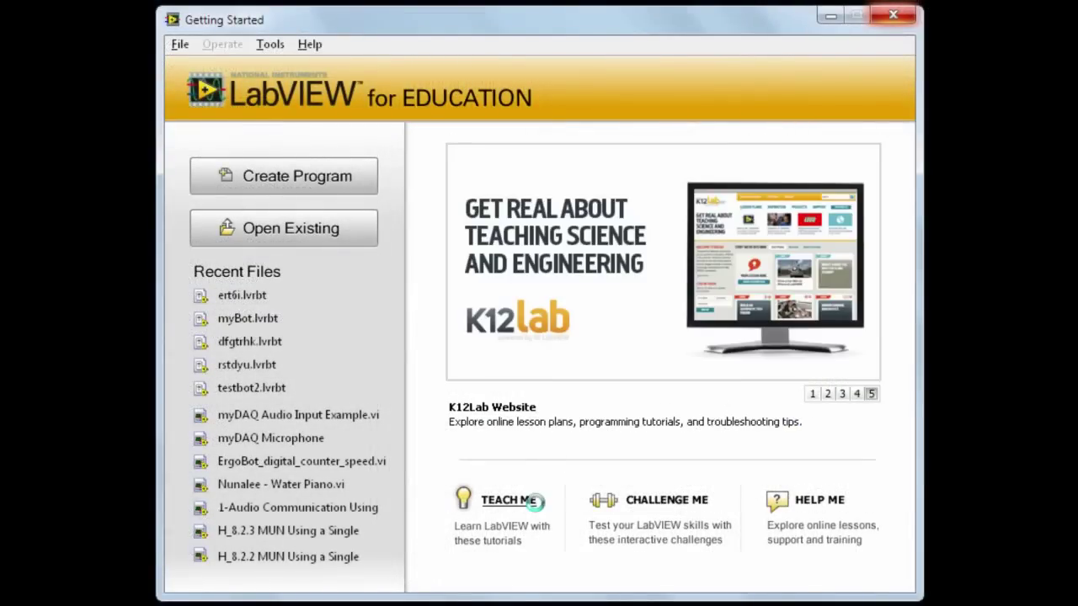
Open the Teach Me tutorials in Chrome and browse the Advanced LabVIEW debugging tutorial
{"action": "left_click", "coordinate": [535, 509]}
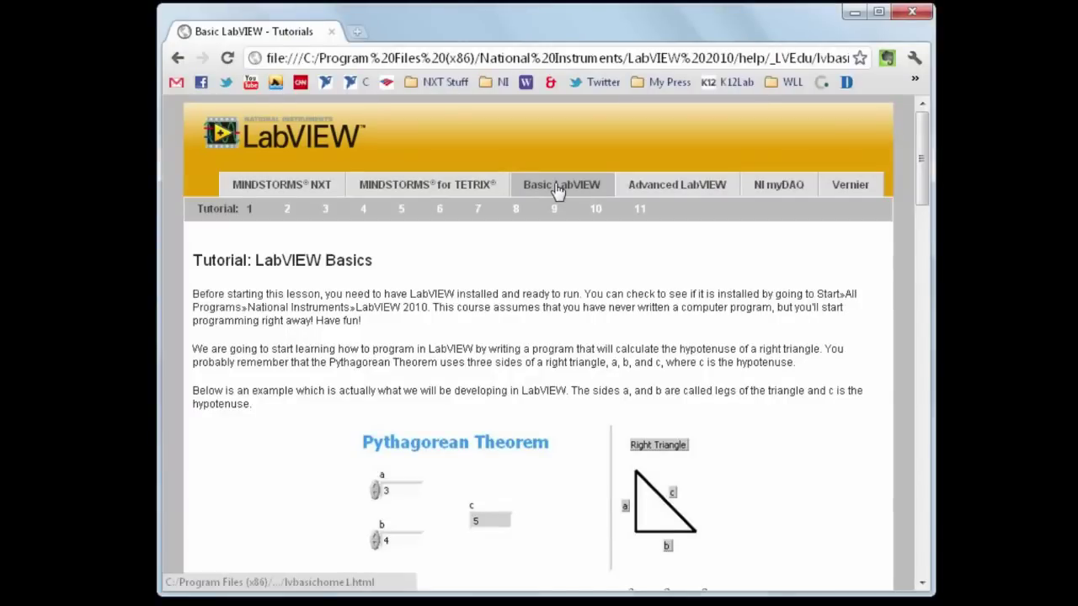
{"action": "left_click", "coordinate": [707, 187]}
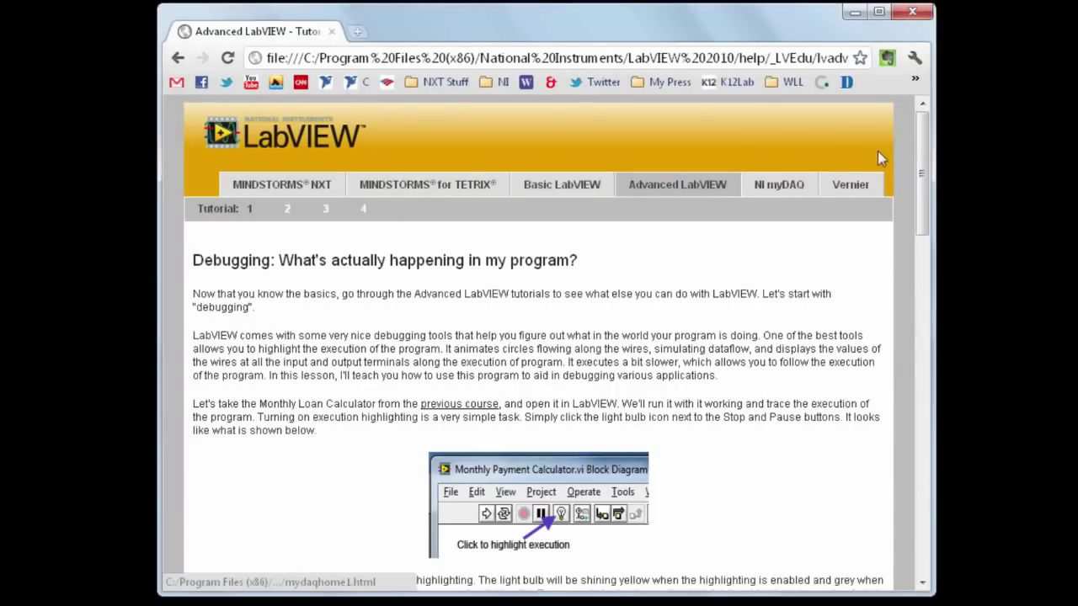
{"action": "left_click_drag", "start_coordinate": [918, 140], "coordinate": [897, 237]}
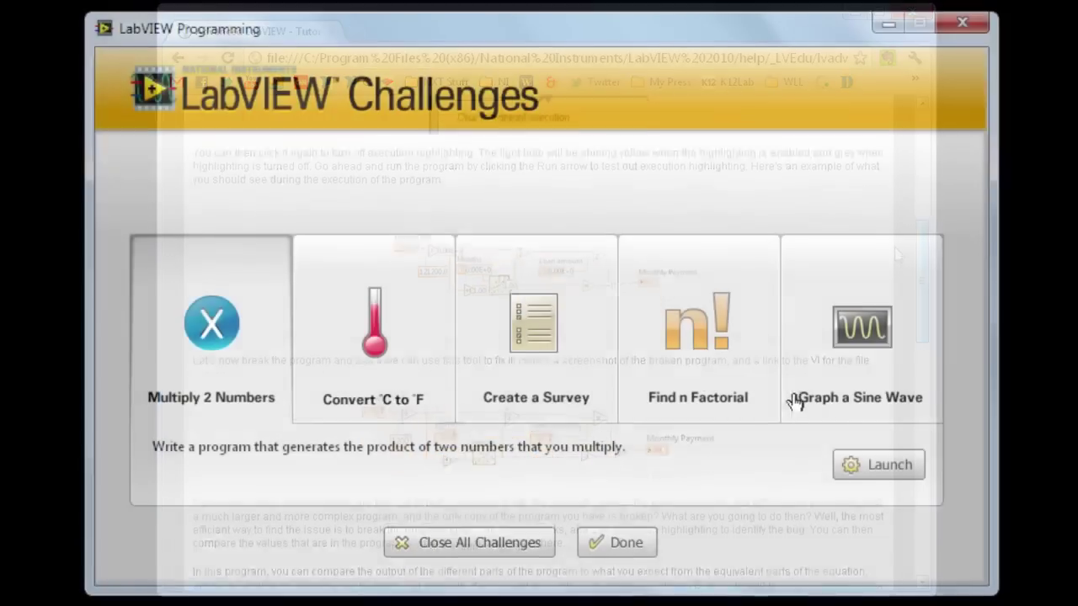
Launch Find n Factorial, read its While Loop and shift register tabs, and open the solution VI
{"action": "left_click", "coordinate": [761, 390]}
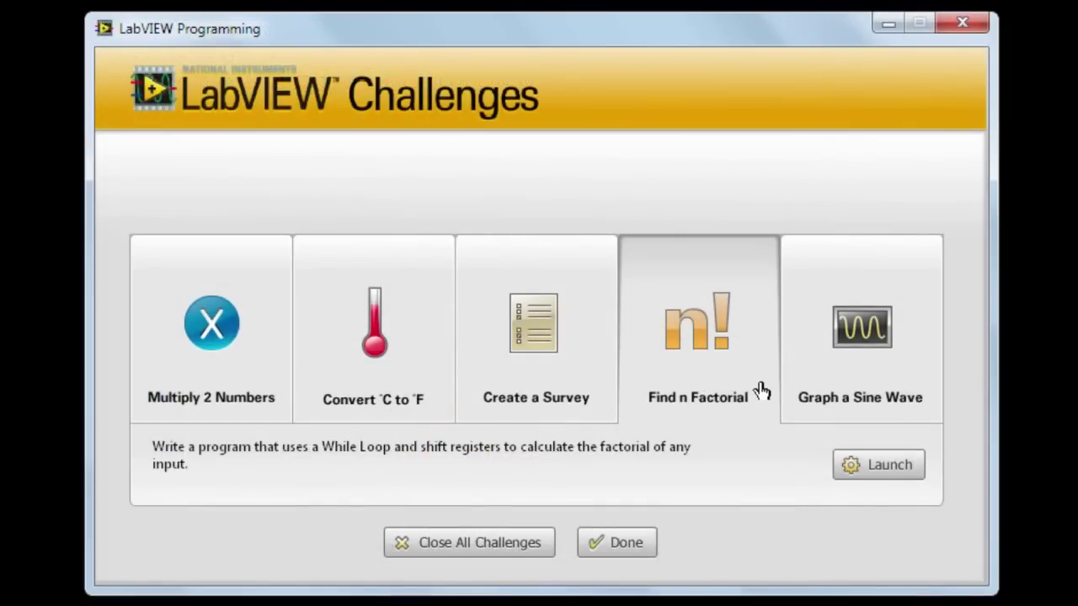
{"action": "left_click", "coordinate": [921, 468]}
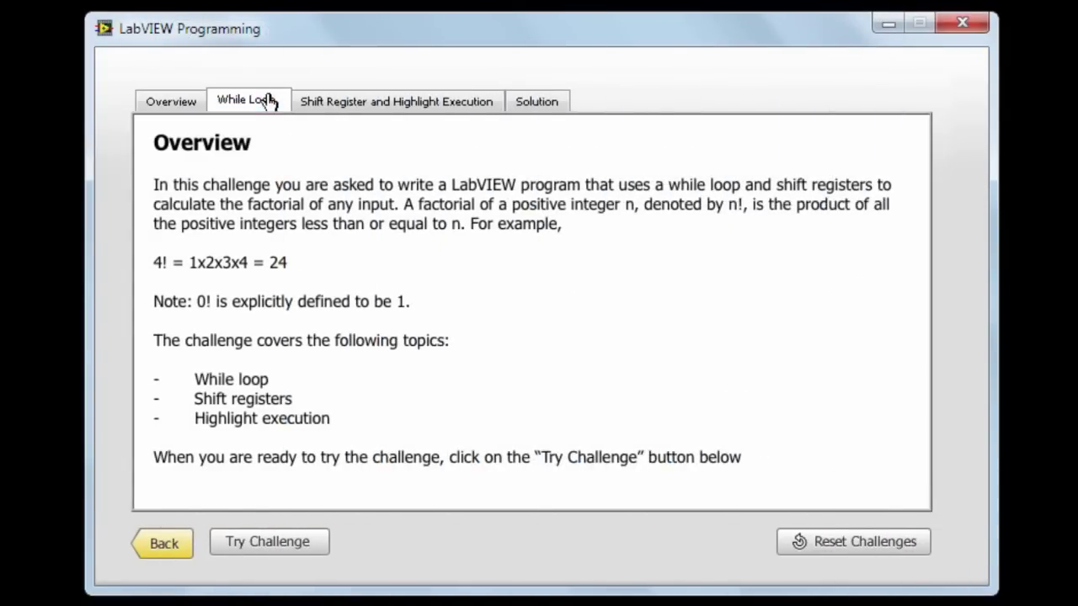
{"action": "left_click", "coordinate": [269, 101]}
{"action": "mouse_move", "coordinate": [918, 174]}
{"action": "left_mouse_down"}
{"action": "mouse_move", "coordinate": [904, 341]}
{"action": "mouse_move", "coordinate": [919, 224]}
{"action": "mouse_move", "coordinate": [943, 158]}
{"action": "left_mouse_up"}
{"action": "left_click", "coordinate": [441, 116]}
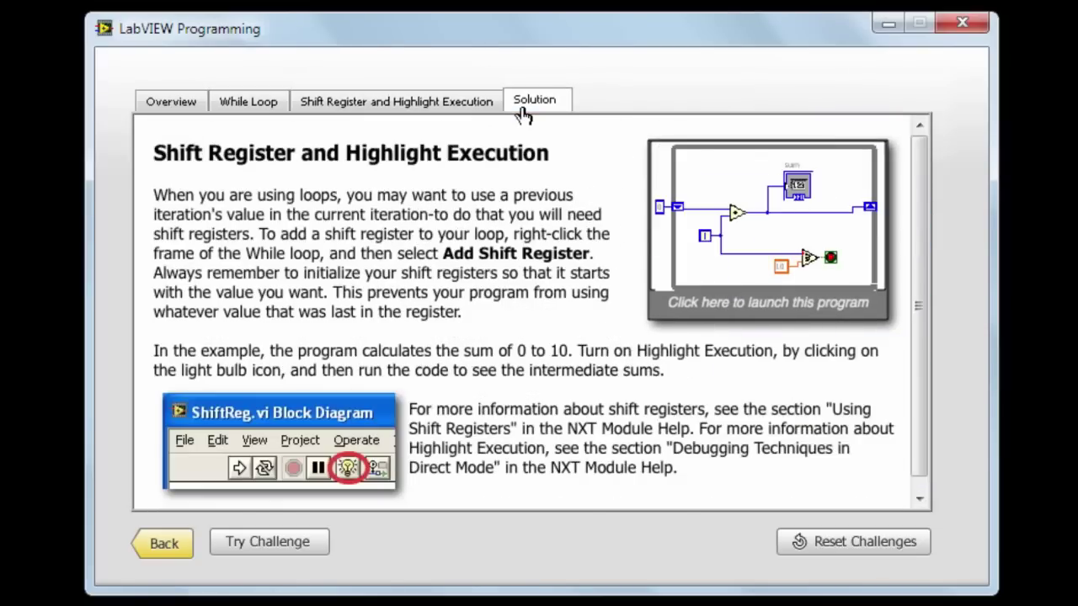
{"action": "left_click", "coordinate": [800, 211]}
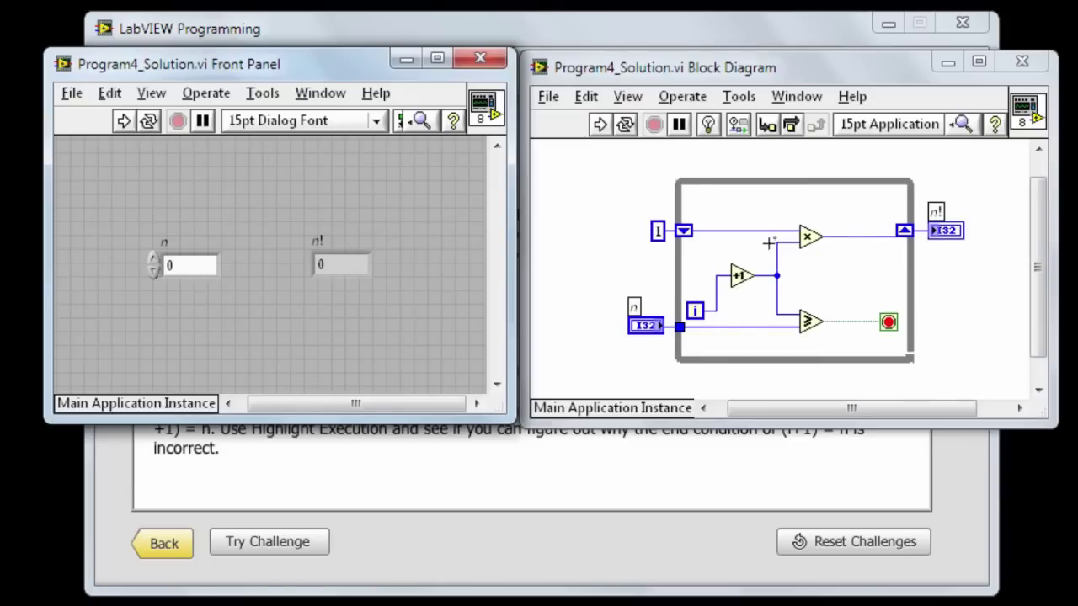
{"action": "left_click_drag", "start_coordinate": [775, 206], "coordinate": [839, 261]}
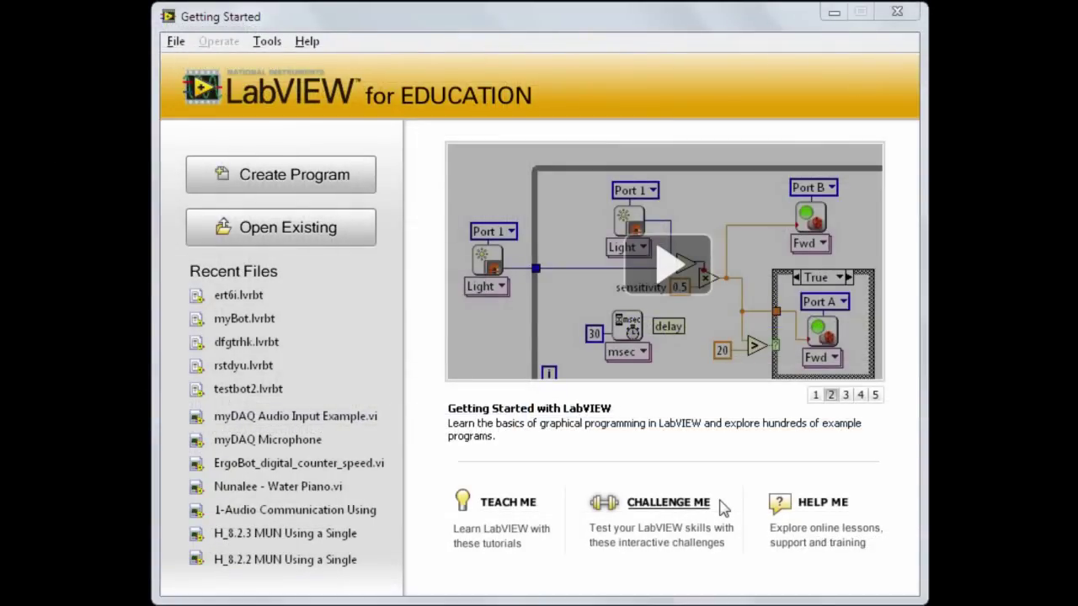
From Create Program, widen the decoration box around the Grid Master Shutdown controls
{"action": "left_click", "coordinate": [305, 174]}
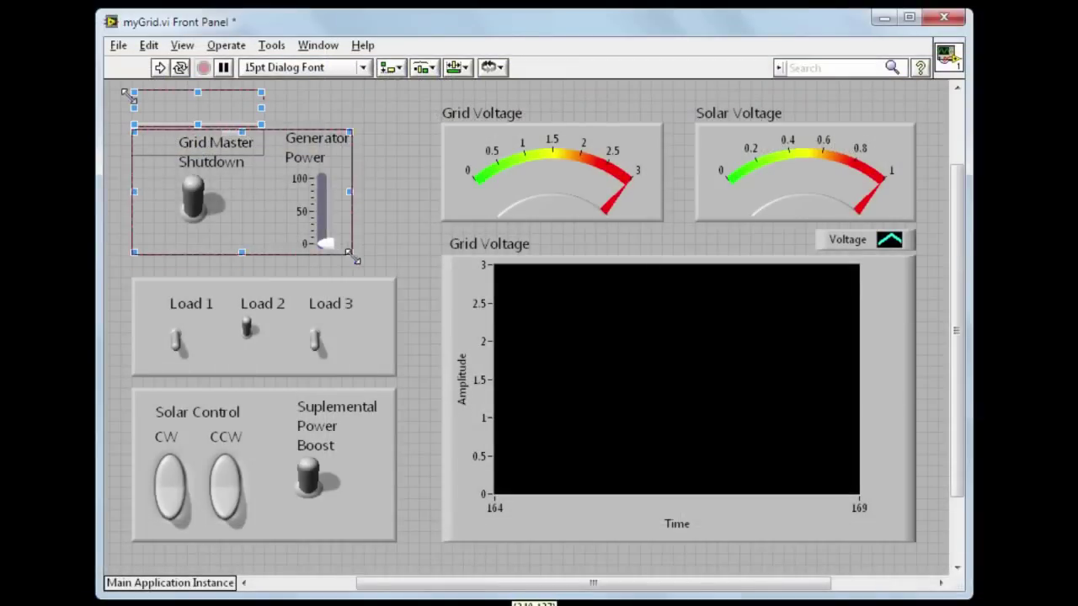
{"action": "left_click_drag", "start_coordinate": [385, 261], "coordinate": [393, 264]}
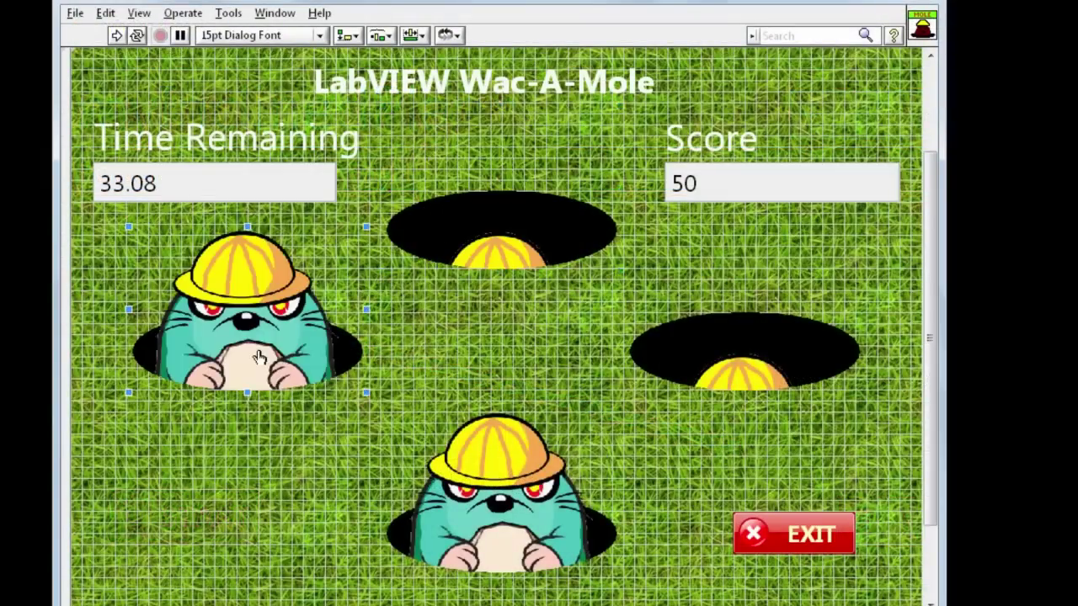
Switch the Wac-a-Mole Game VI to its block diagram with Ctrl+E
{"action": "key", "text": "ctrl+e"}
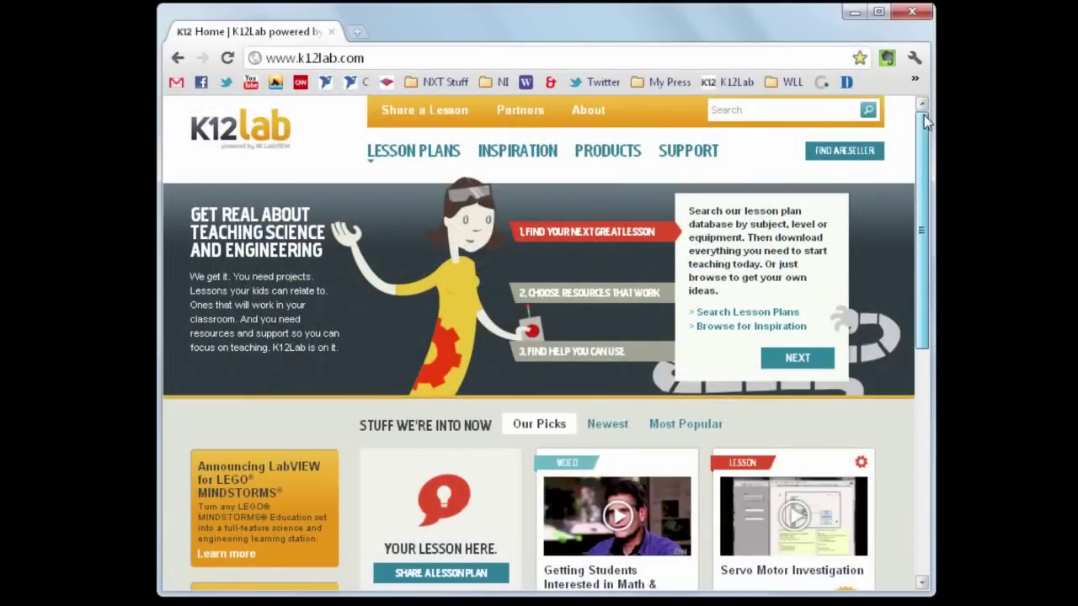
Scroll the K12Lab page, then close Chrome to get back to LabVIEW's Getting Started window
{"action": "left_click_drag", "start_coordinate": [924, 118], "coordinate": [895, 311]}
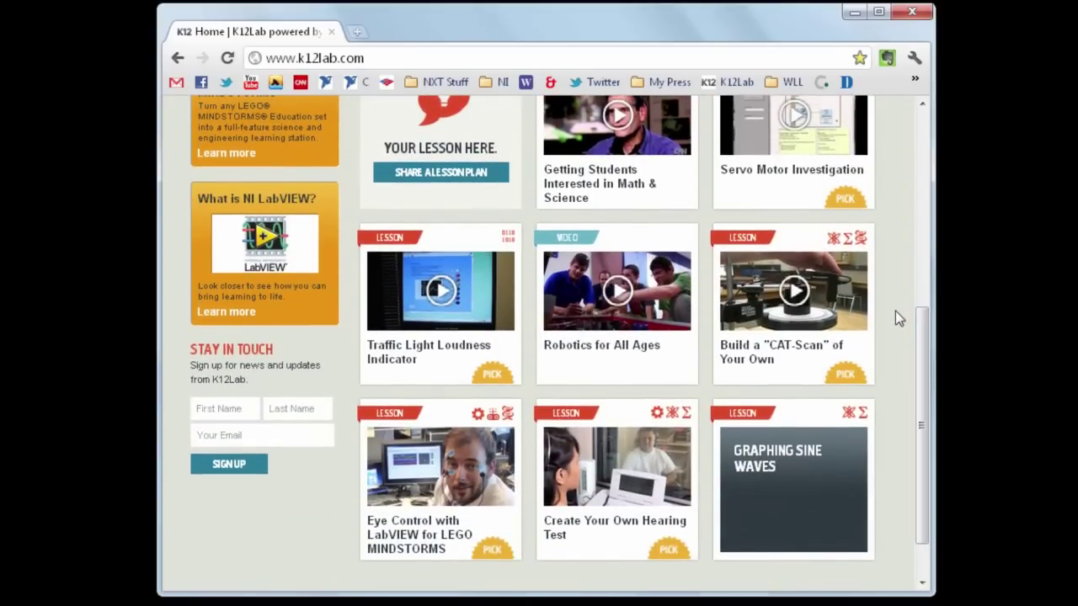
{"action": "left_click", "coordinate": [909, 17]}
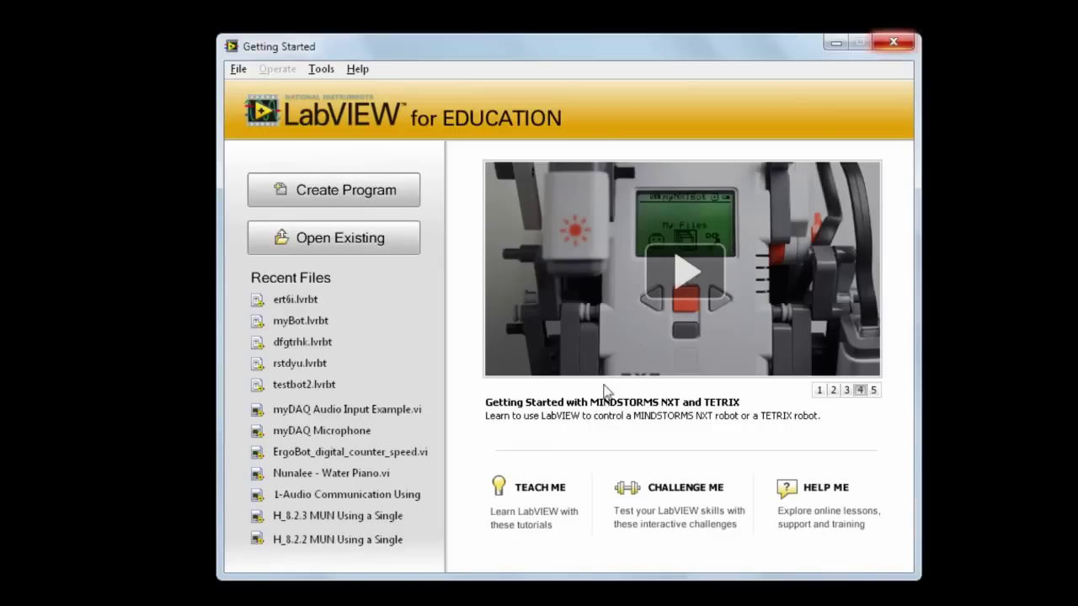